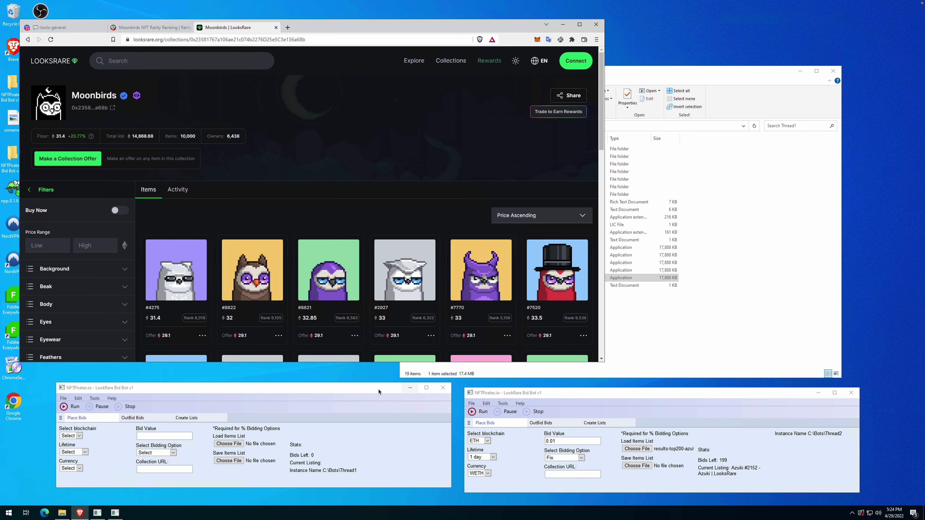
Step: Show the Moonbirds rarity ranking in Rarity Sniper, filtered to ranks 1–150 and sorted by rank
drag(524, 393, 526, 386)
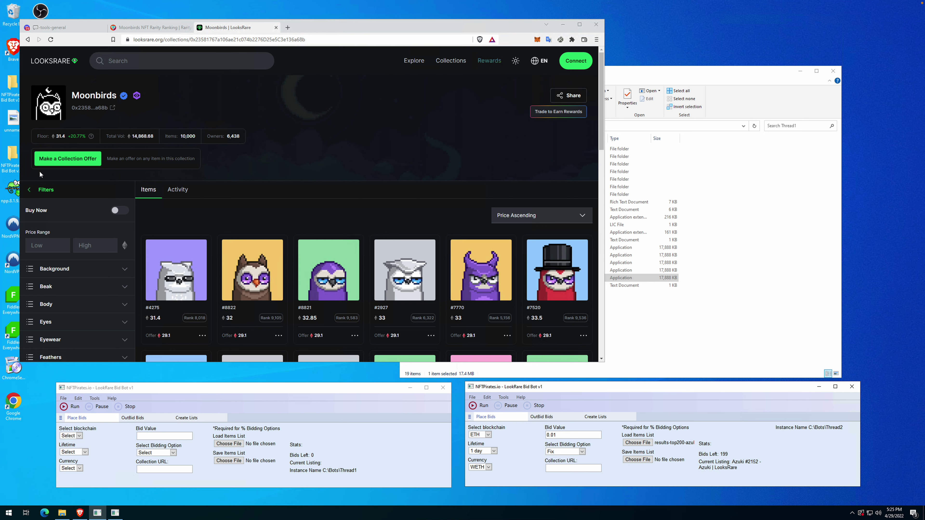
click(162, 28)
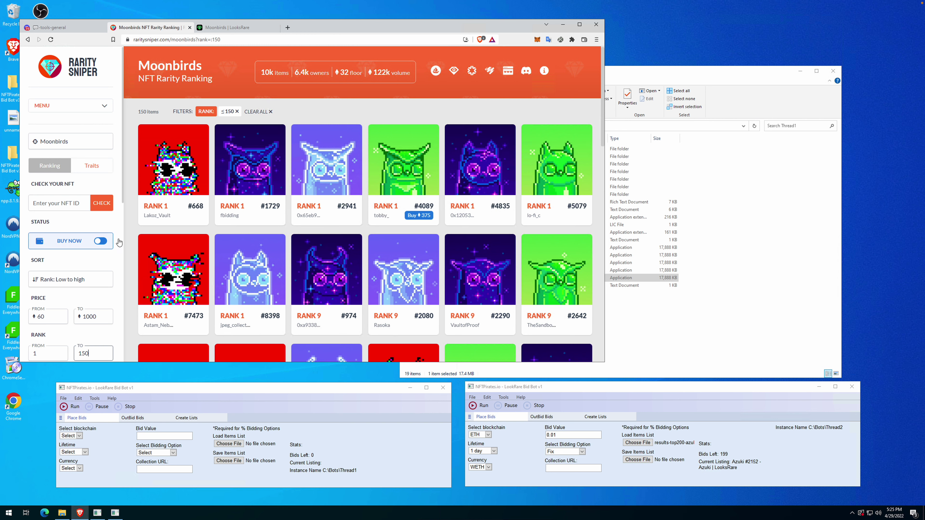
click(36, 353)
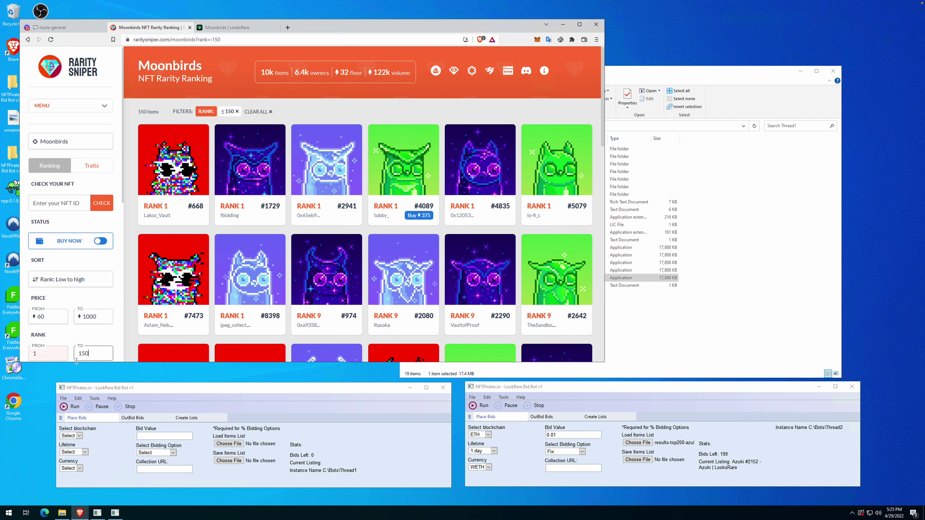
click(122, 342)
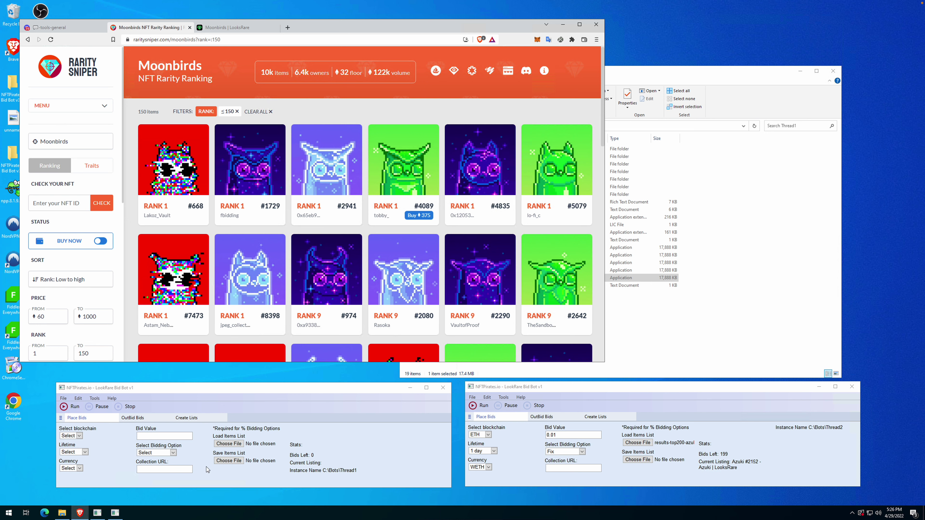
Step: From the first bot's save-list dialog, open resultsnew-moonbirds in Notepad to view its links
click(228, 461)
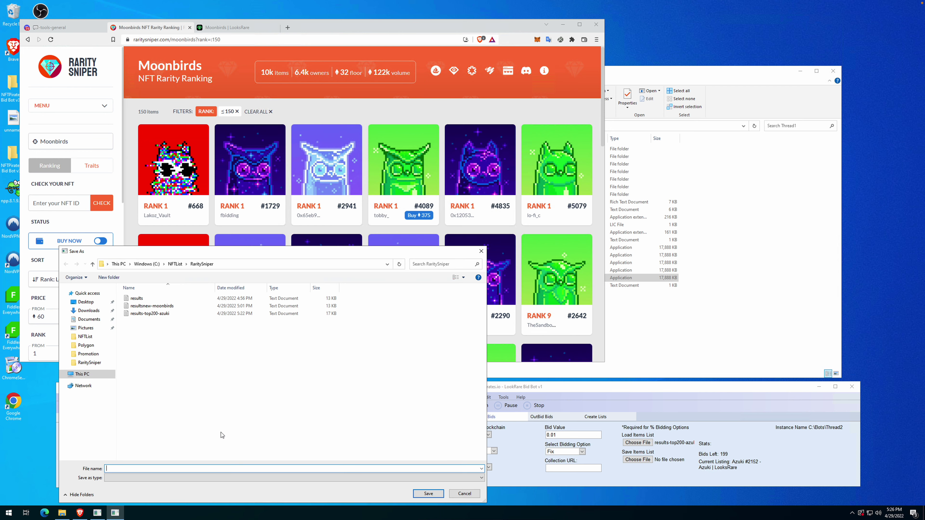
click(168, 309)
right_click(168, 308)
click(192, 322)
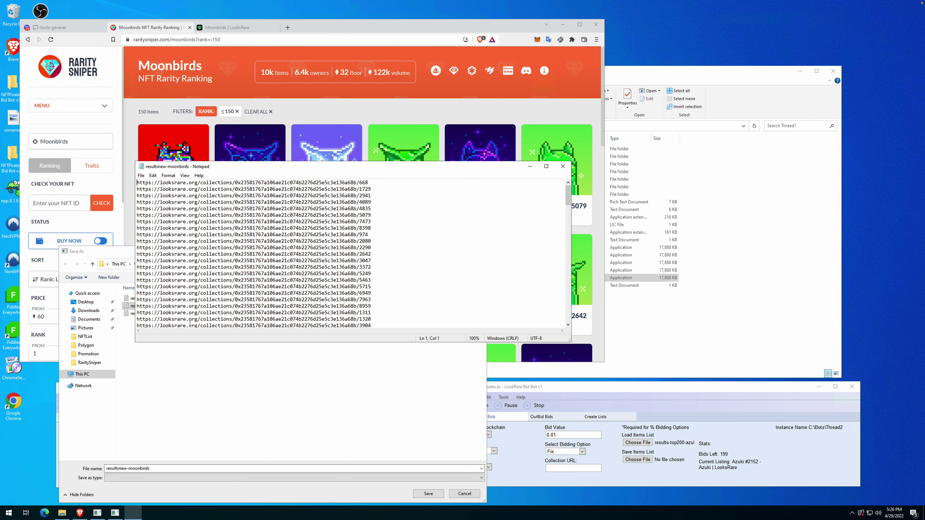
Step: Close Notepad, move the Save As dialog aside, and show LooksRare's Moonbirds collection page
click(563, 166)
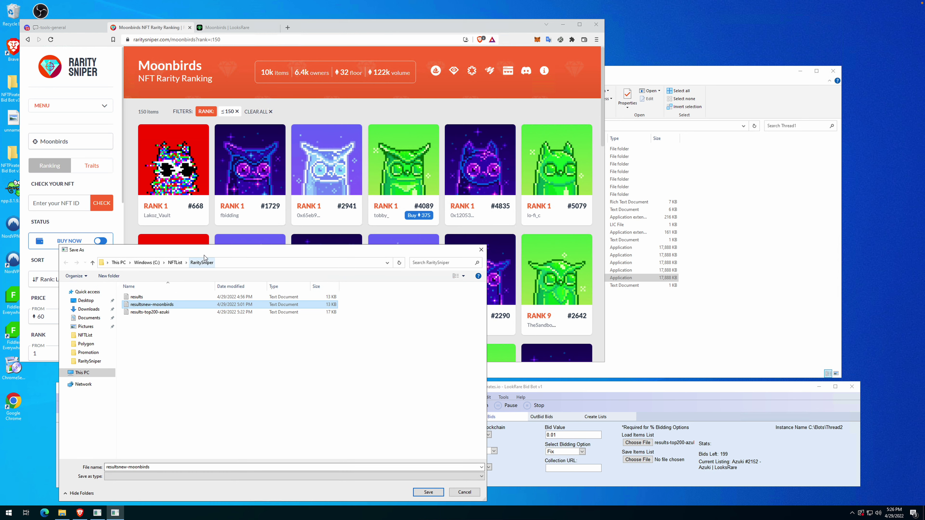
drag(207, 255, 257, 251)
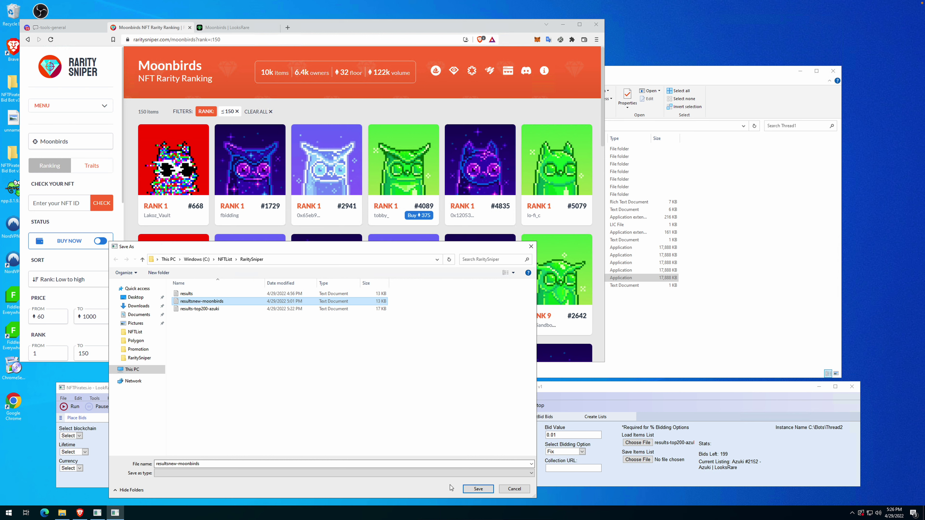
click(233, 28)
scroll(240, 210, down, 1)
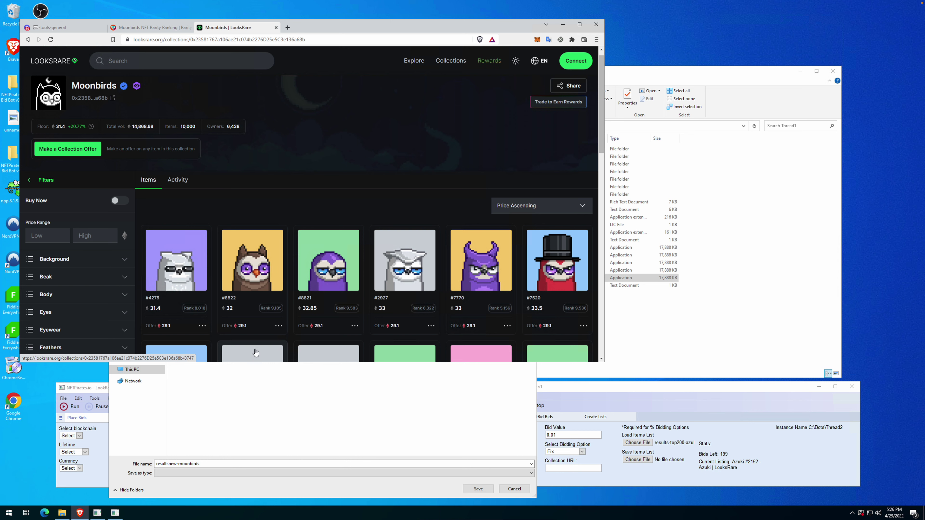
click(149, 29)
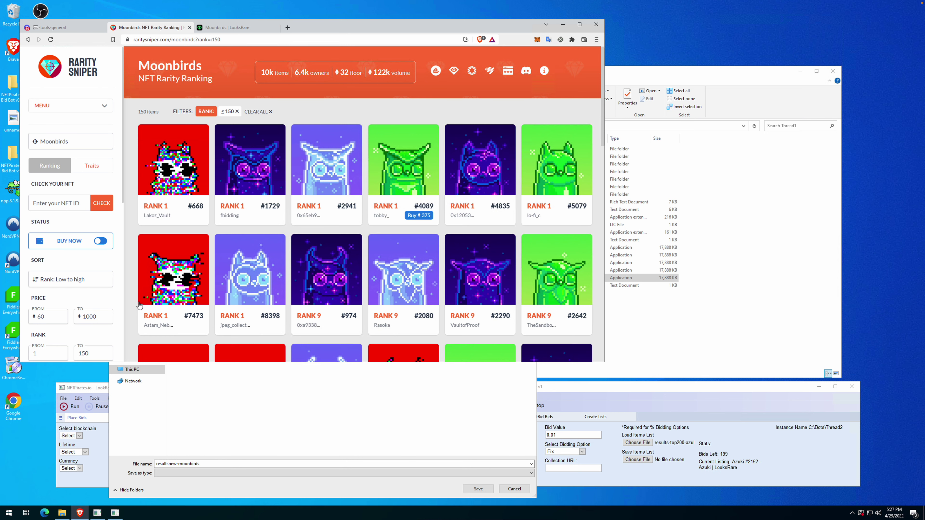
scroll(133, 308, down, 1)
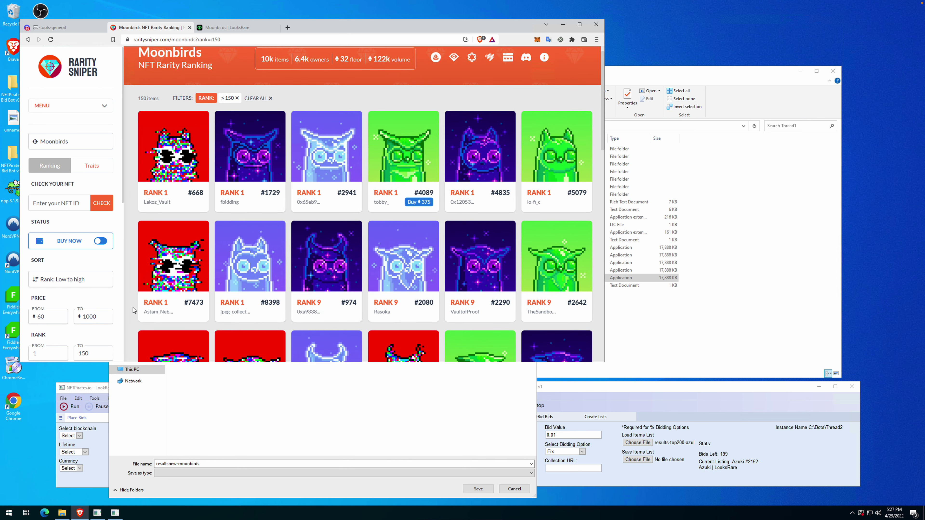
scroll(133, 307, up, 1)
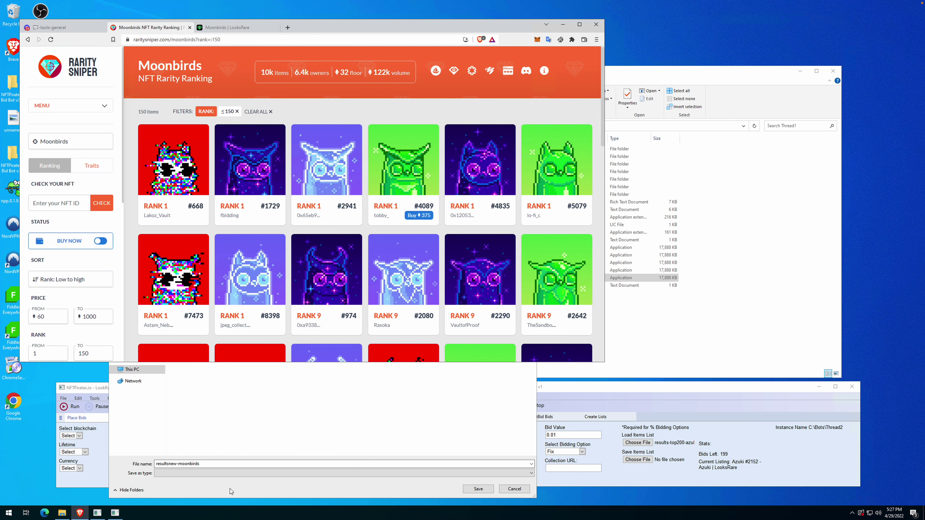
click(248, 418)
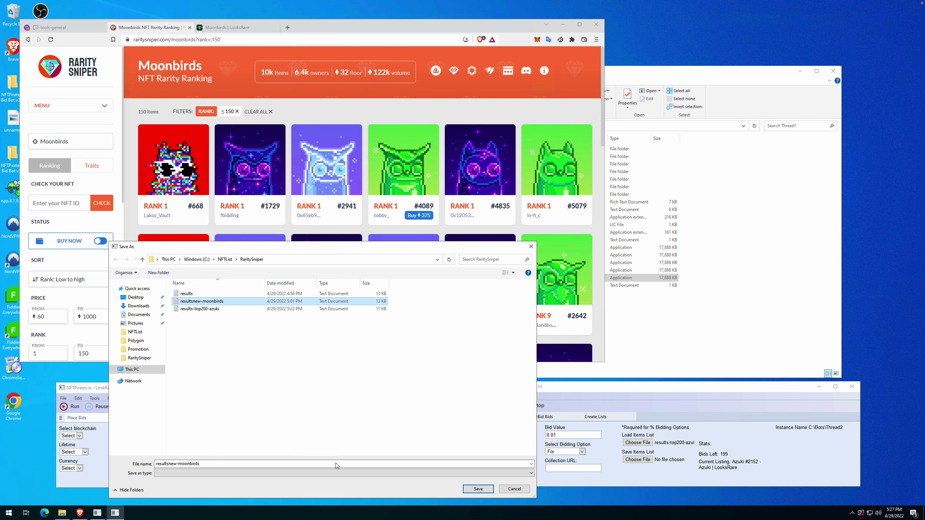
Step: Cancel the Save As dialog and set the first bot to ETH, 1-day lifetime, WETH currency
click(514, 489)
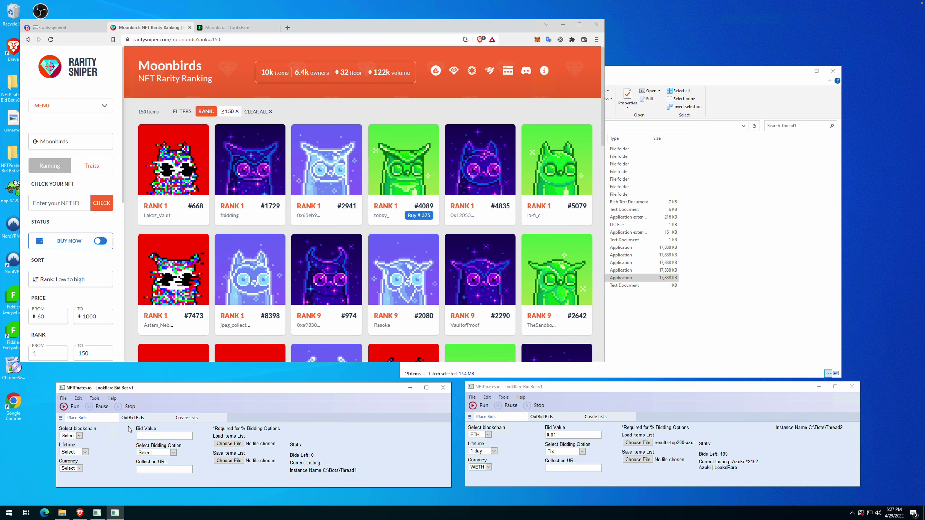
click(79, 436)
click(78, 451)
click(79, 451)
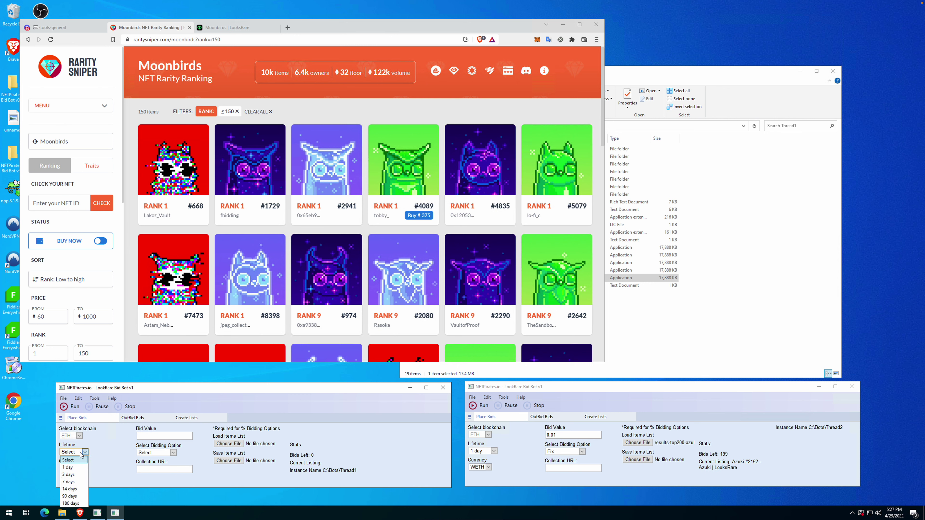
click(73, 467)
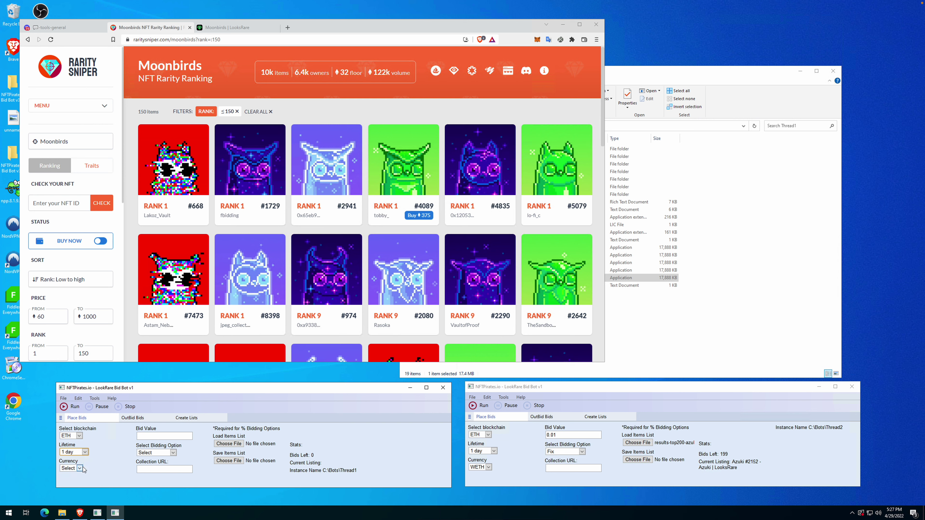
click(80, 469)
click(72, 486)
Step: Set the bid value to 0.02 with the Fix bidding option, then browse for an items list
click(161, 437)
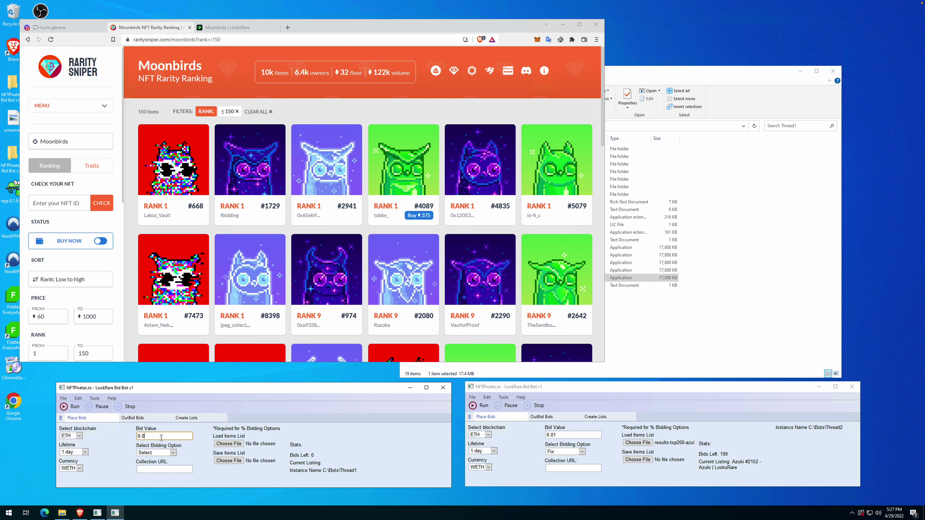
click(158, 453)
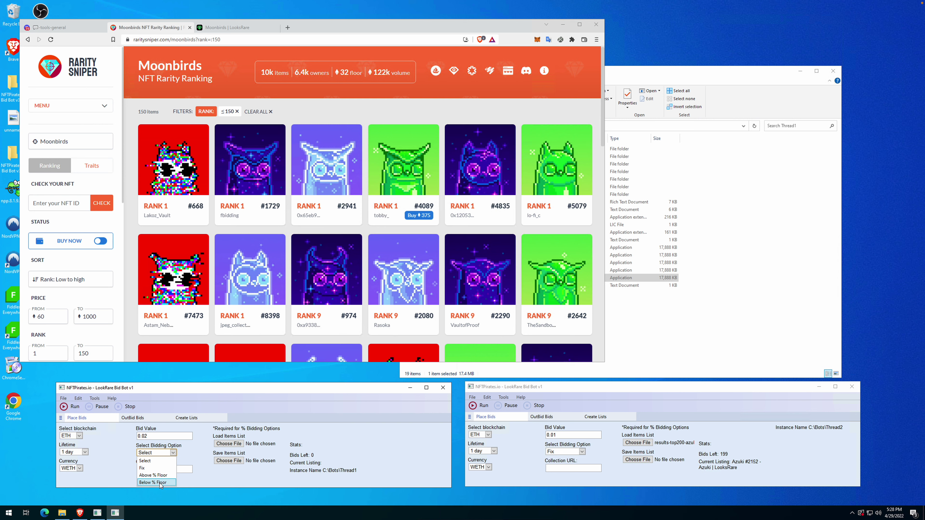
click(158, 470)
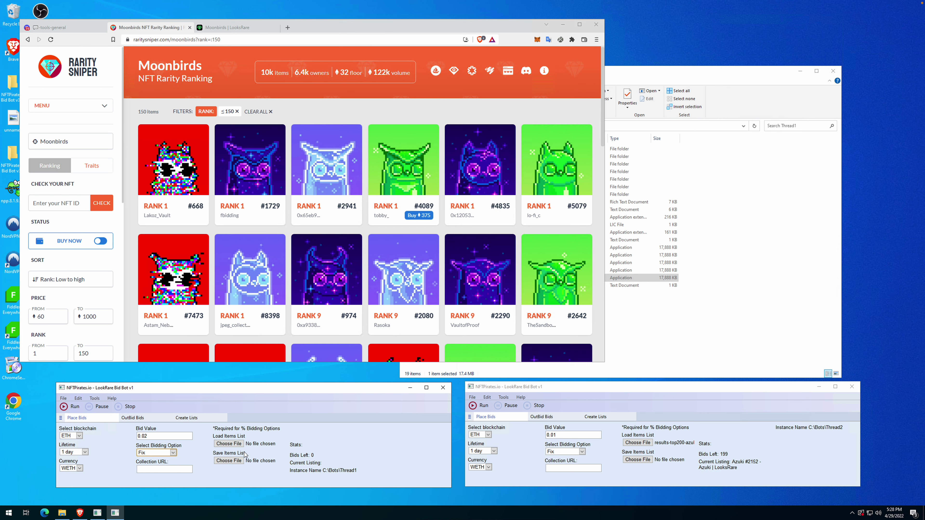
click(229, 443)
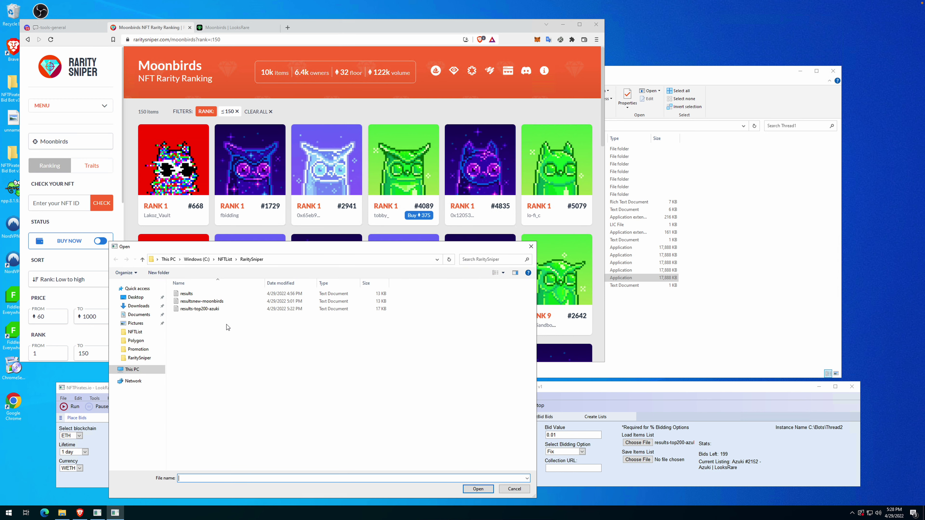
Step: Load resultsnew-moonbirds into the left bot and run it, bringing up Chrome's Log-in Metamask prompt
double_click(202, 301)
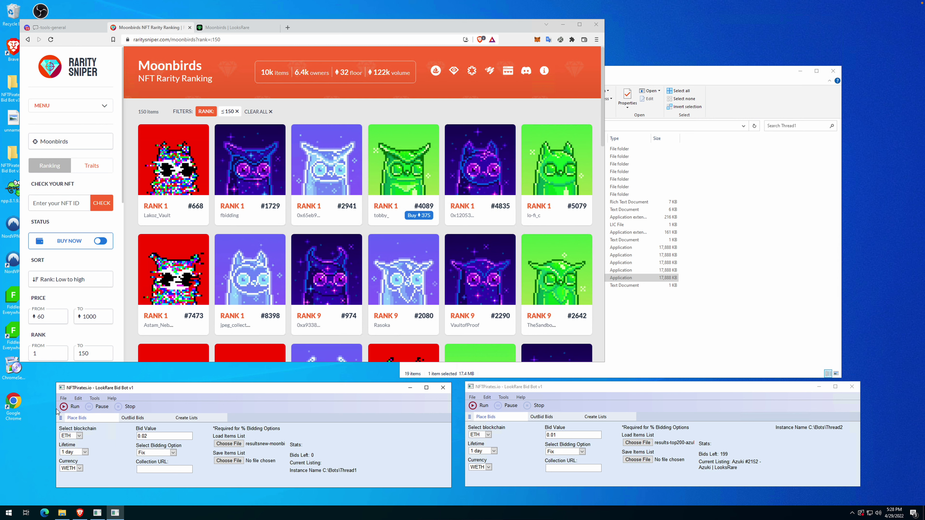
click(72, 407)
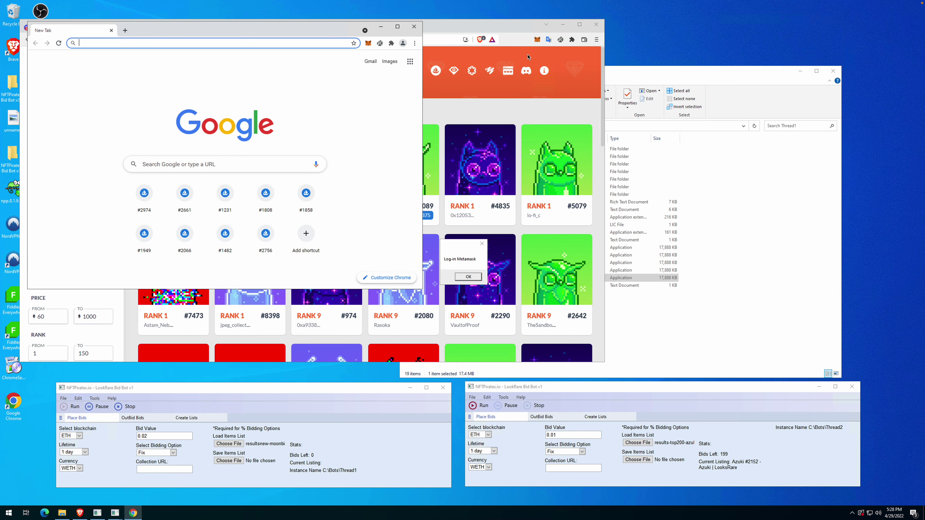
Step: Unlock MetaMask in the bot's Chrome window with the wallet password, then return to Rarity Sniper
click(368, 43)
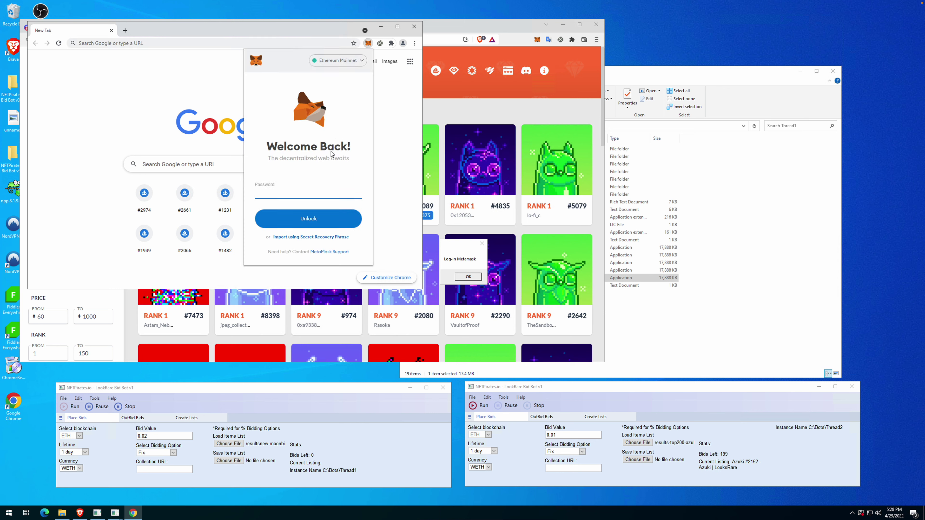
key(ctrl+v)
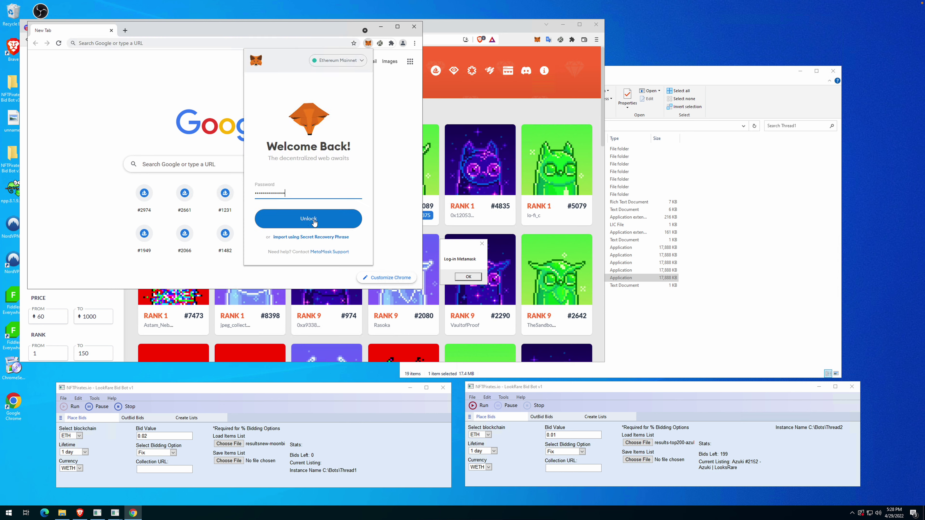
click(310, 220)
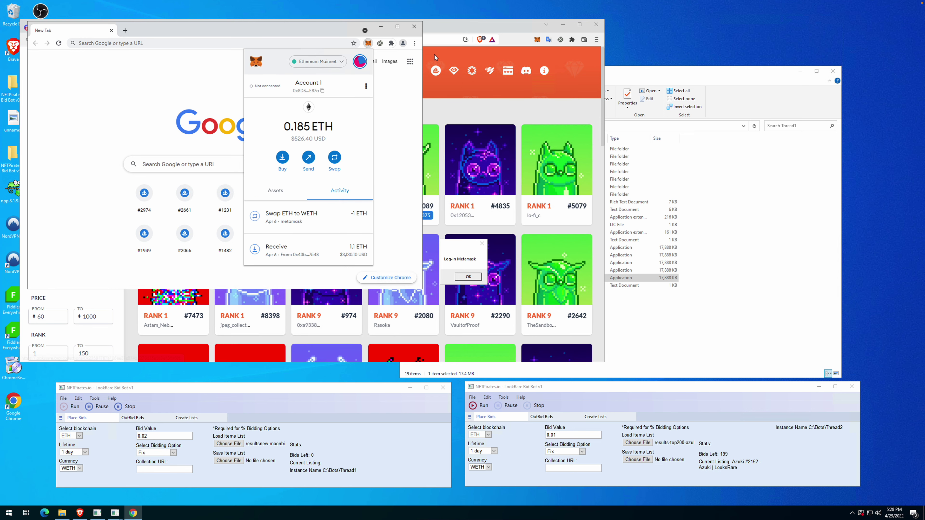
click(435, 31)
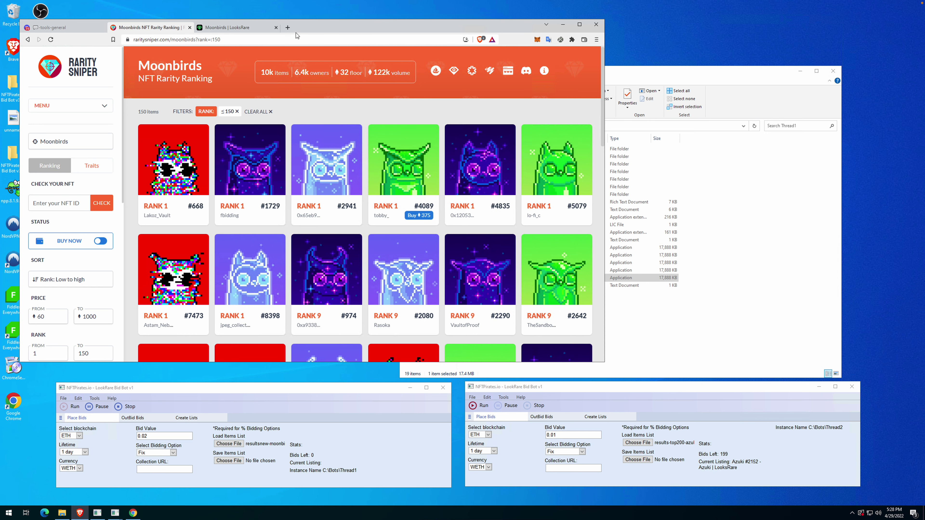
Step: Open a new Brave tab and load nftpirates.io by typing nftp
click(287, 27)
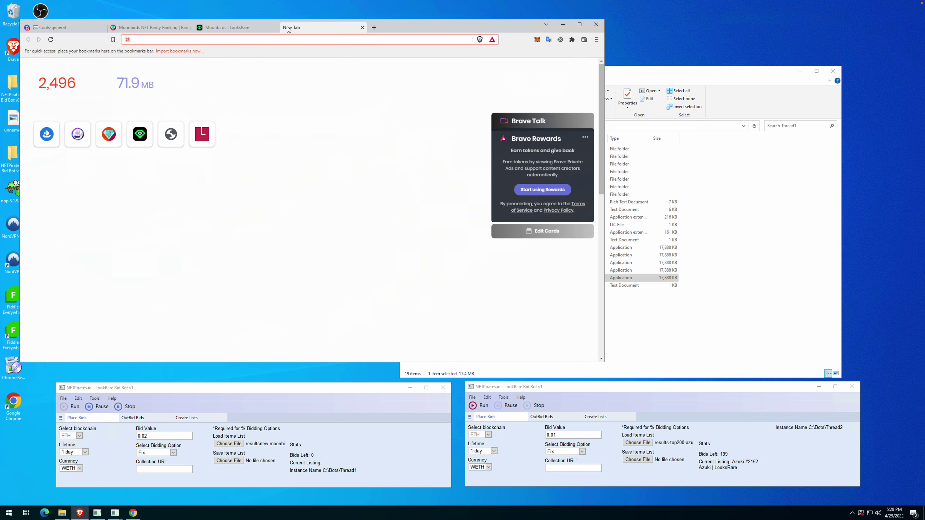
text(nftp)
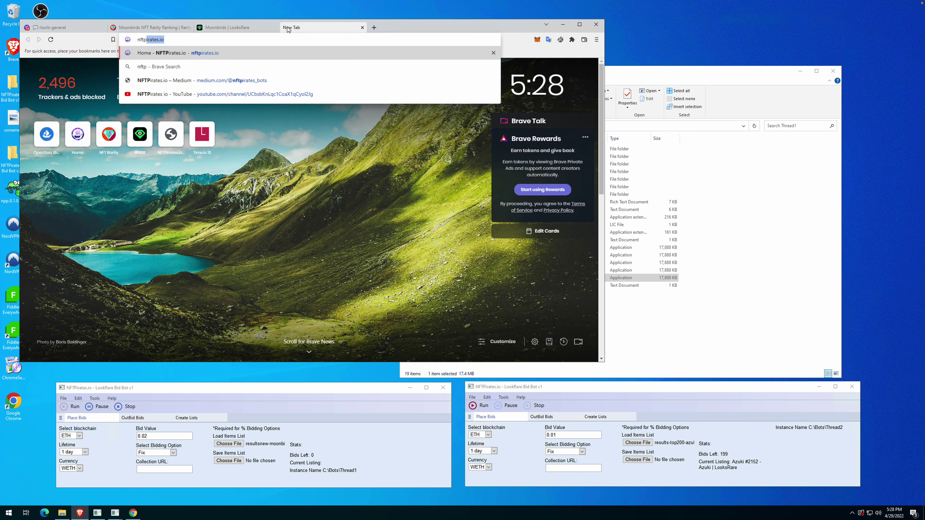
key(Return)
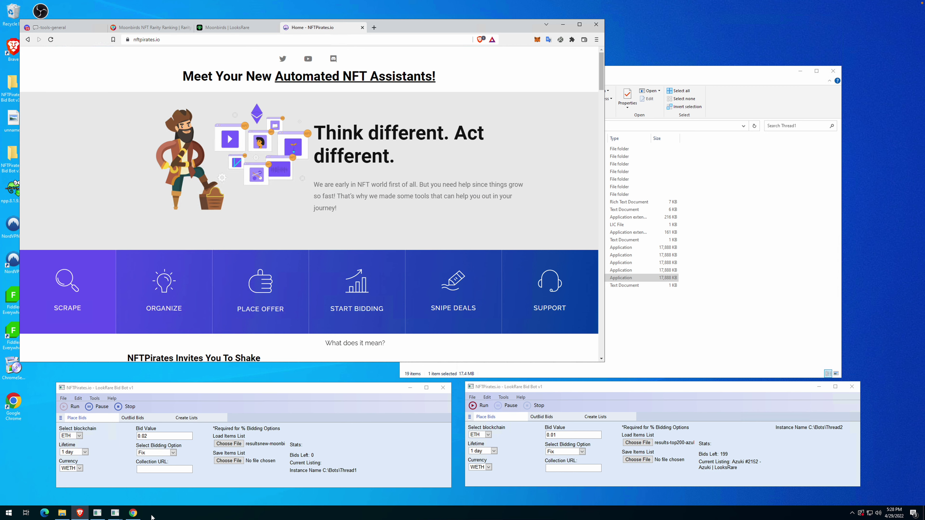
Step: Close the MetaMask popup and confirm the bot's Log-in Metamask prompt so 0.02 WETH bidding begins
click(133, 512)
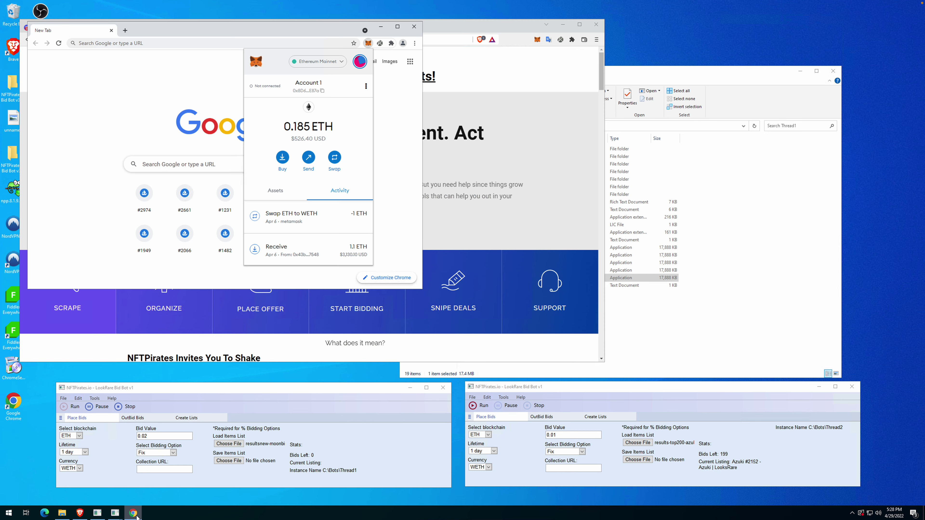
click(383, 147)
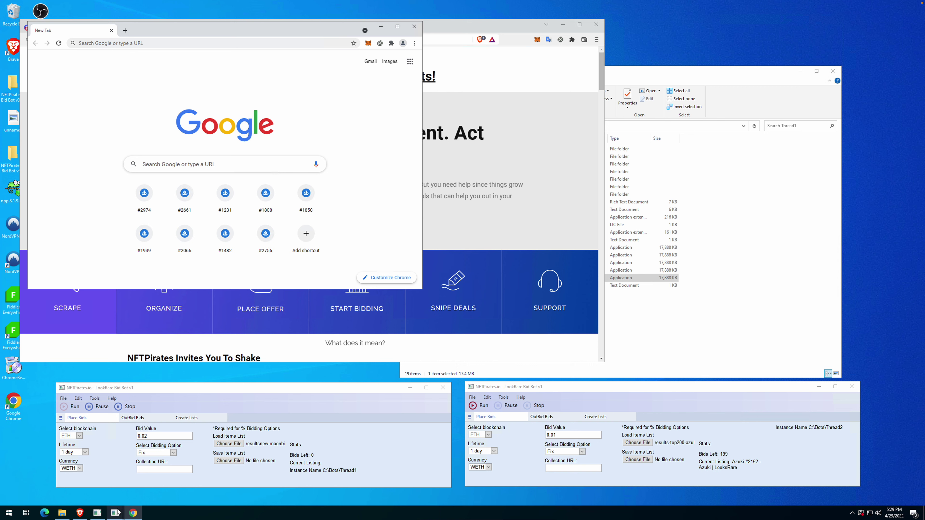
mouse_move(115, 513)
click(138, 493)
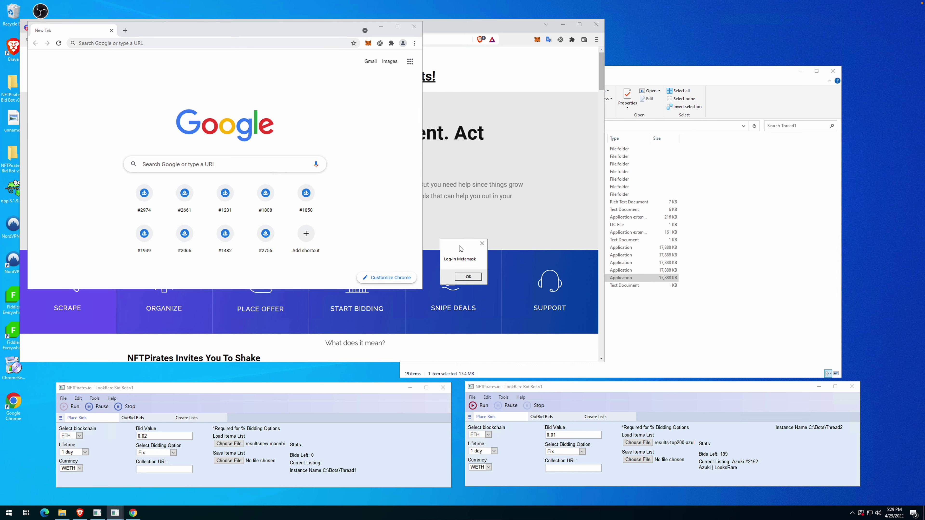
drag(461, 249, 200, 319)
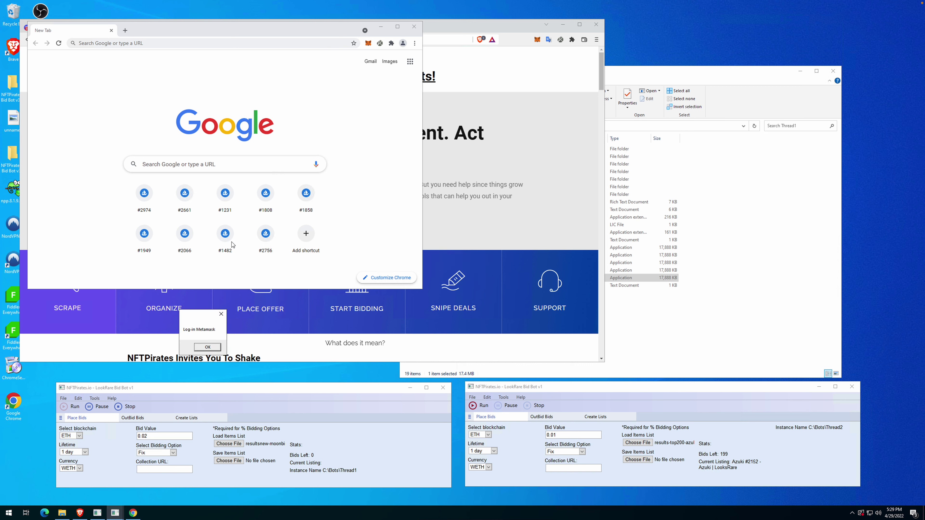
click(208, 347)
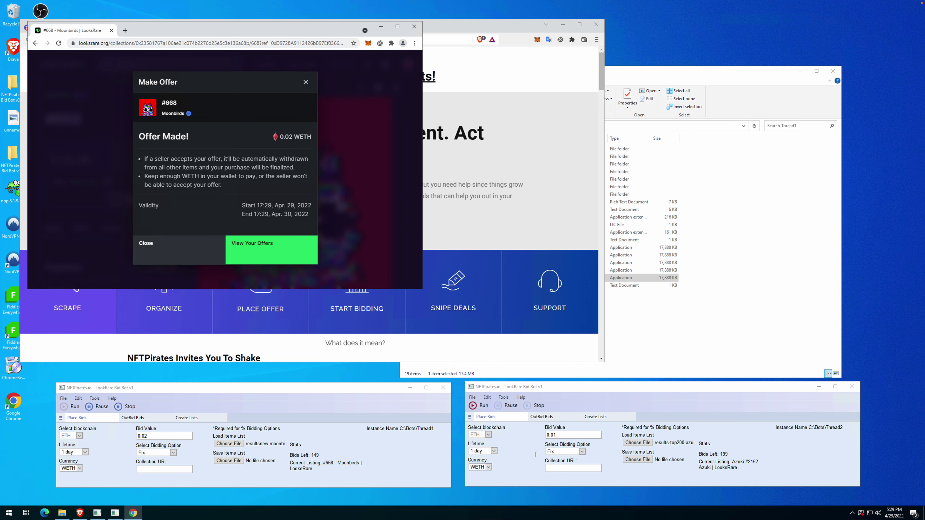
Step: Keep ETH for Thread2, load results-top200-azuki as its items list, and start it
click(488, 435)
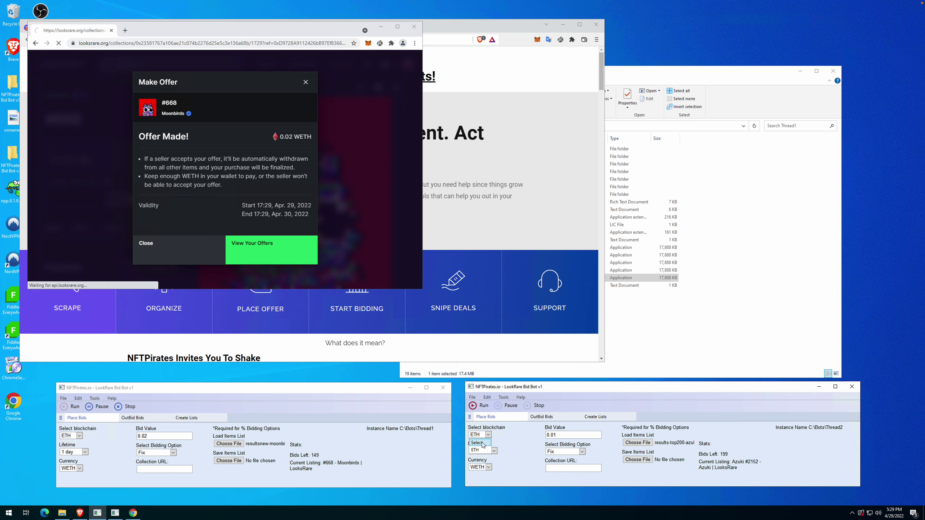
click(479, 450)
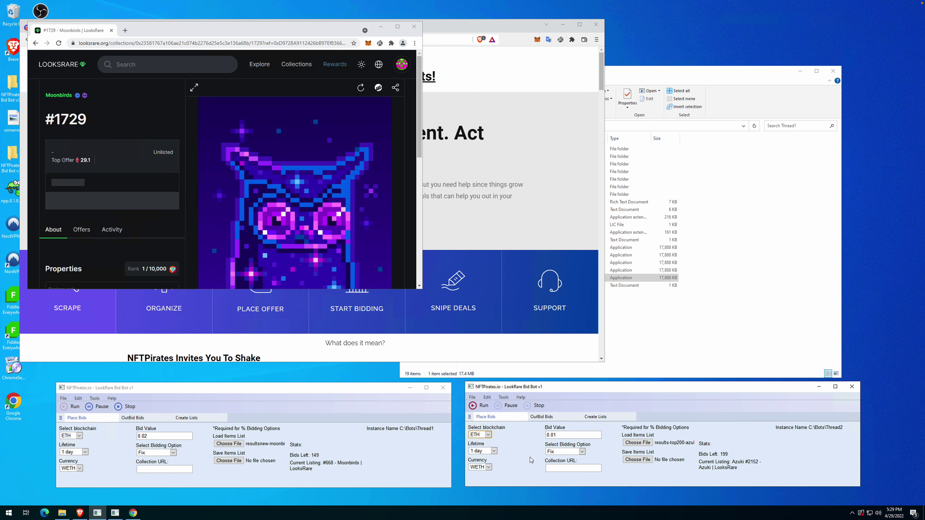
click(636, 443)
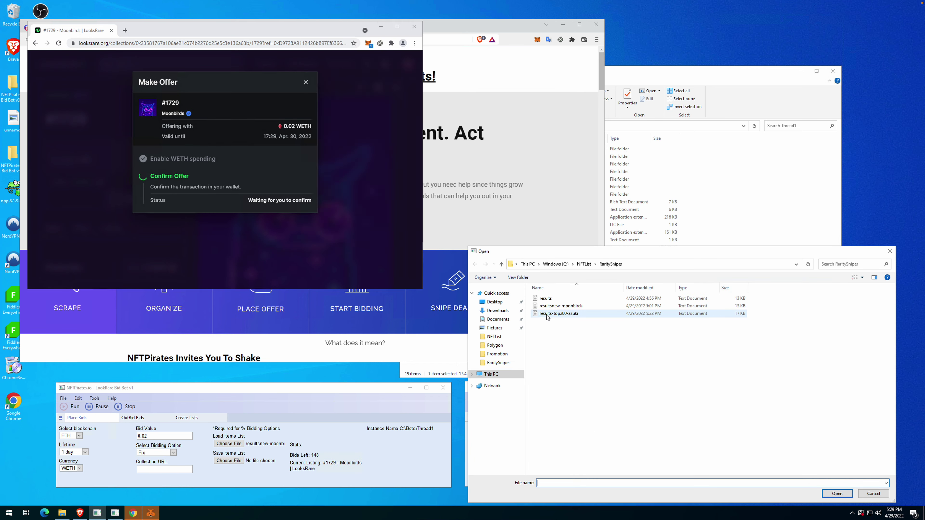
double_click(565, 315)
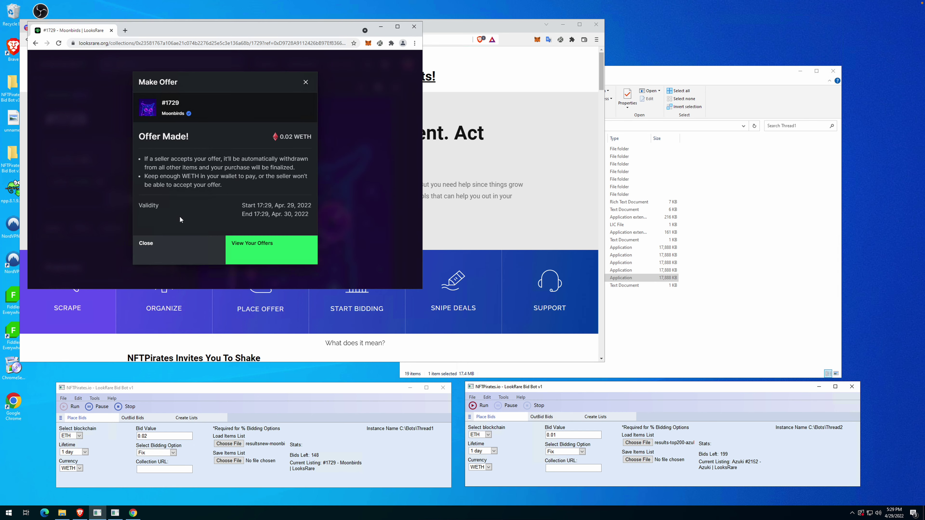
click(482, 405)
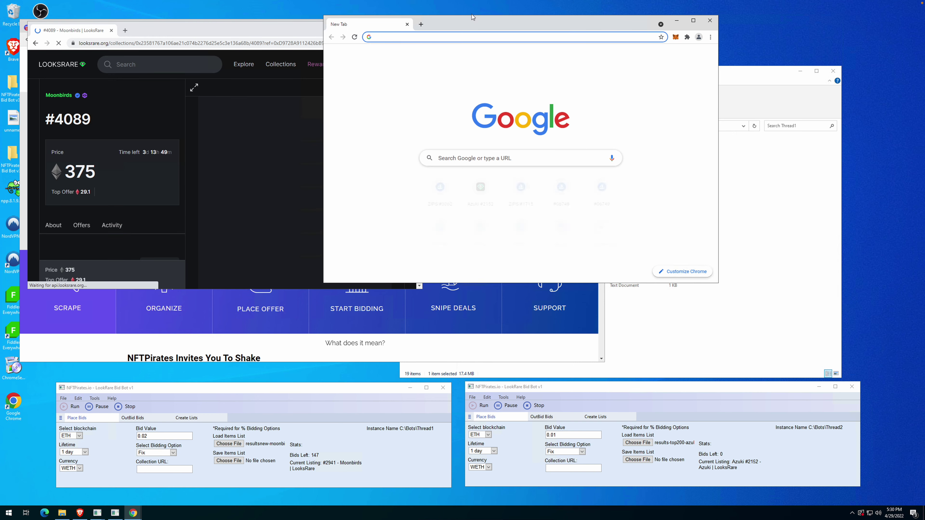
Step: Drag the spare New Tab browser window aside, off the LooksRare page
drag(478, 22, 639, 58)
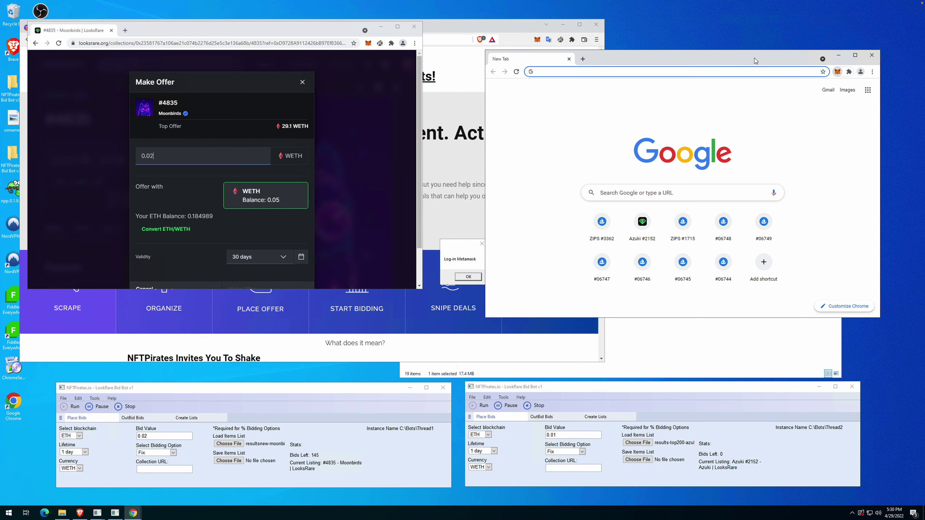
drag(753, 61, 732, 47)
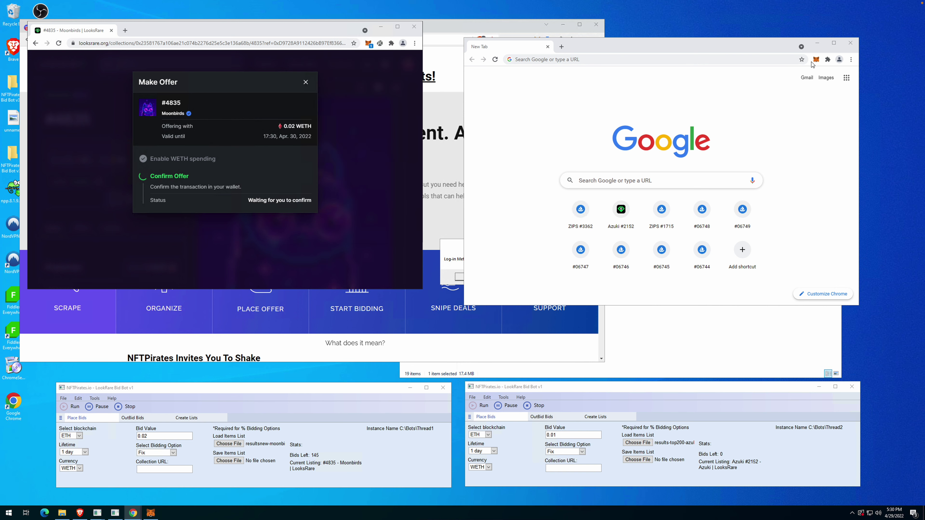
click(818, 62)
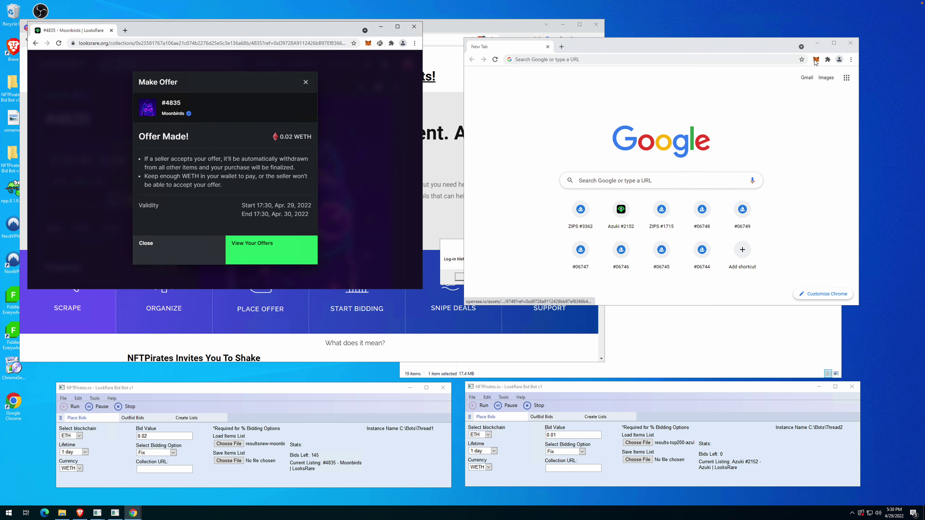
Step: Open MetaMask, paste the wallet password into the password field, and unlock it
click(597, 61)
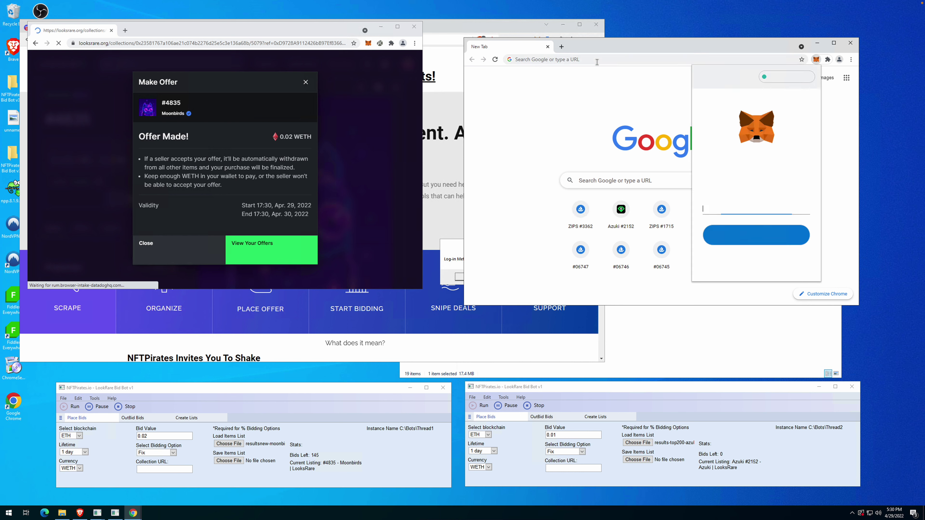
click(718, 210)
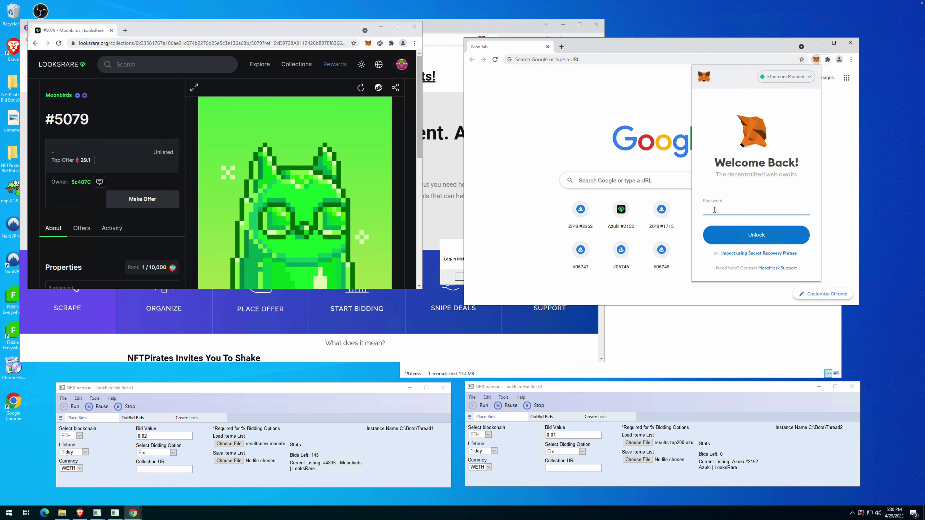
key(ctrl+v)
click(735, 231)
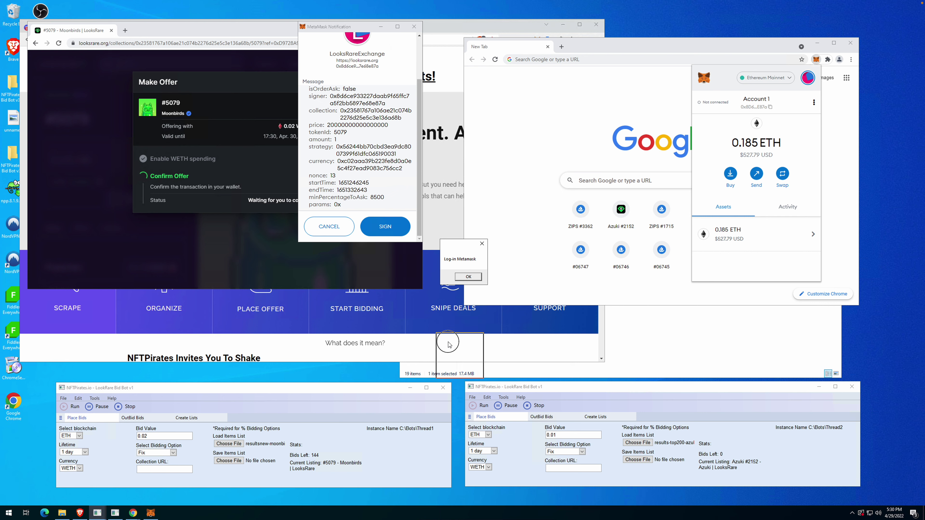
Step: Close MetaMask, recheck the wallet account, and confirm the Azuki thread's Log-in Metamask prompt
click(504, 164)
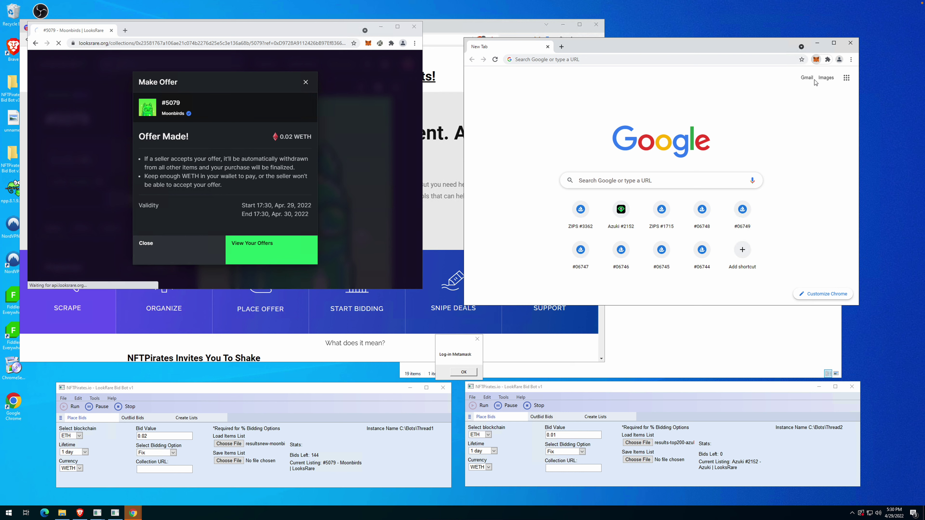
click(816, 59)
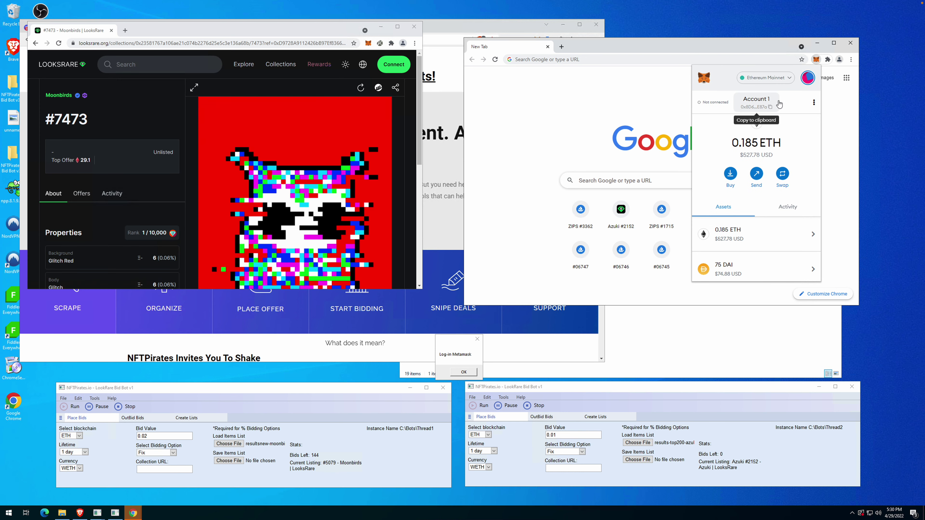
click(808, 78)
click(578, 120)
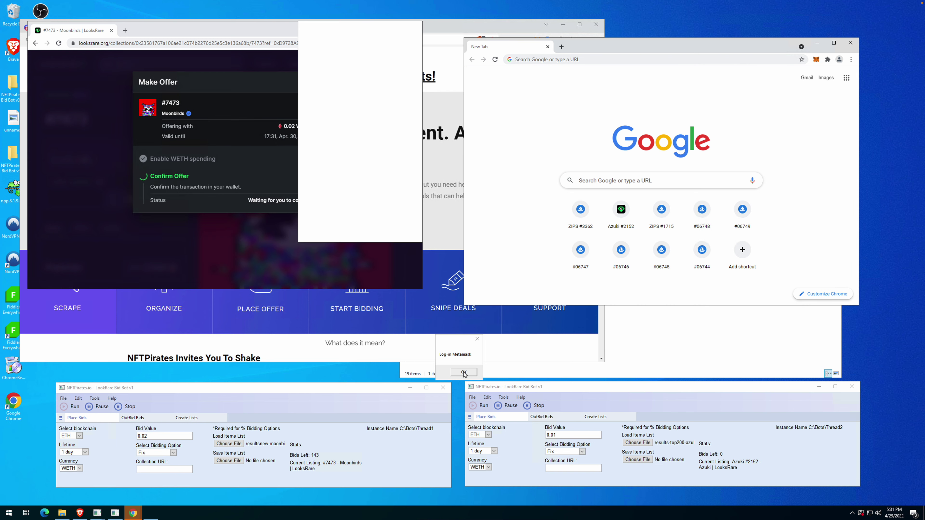
click(455, 371)
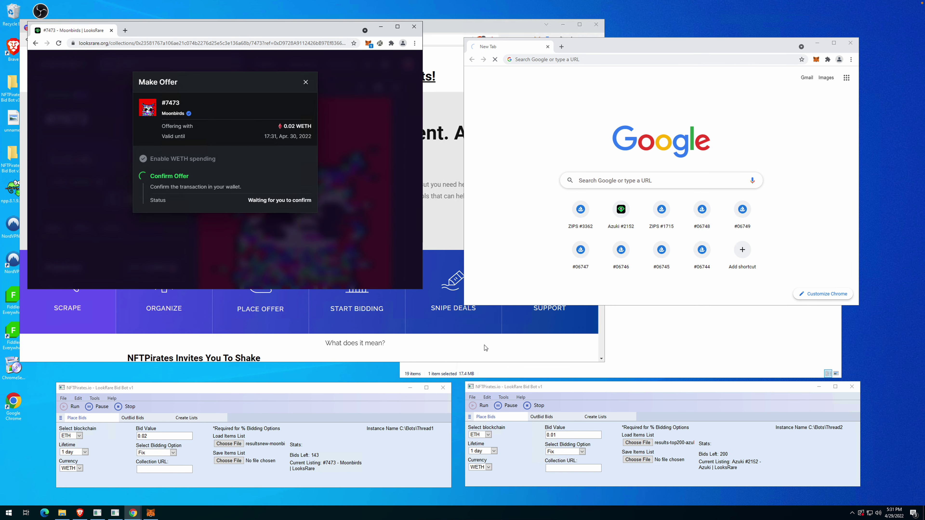